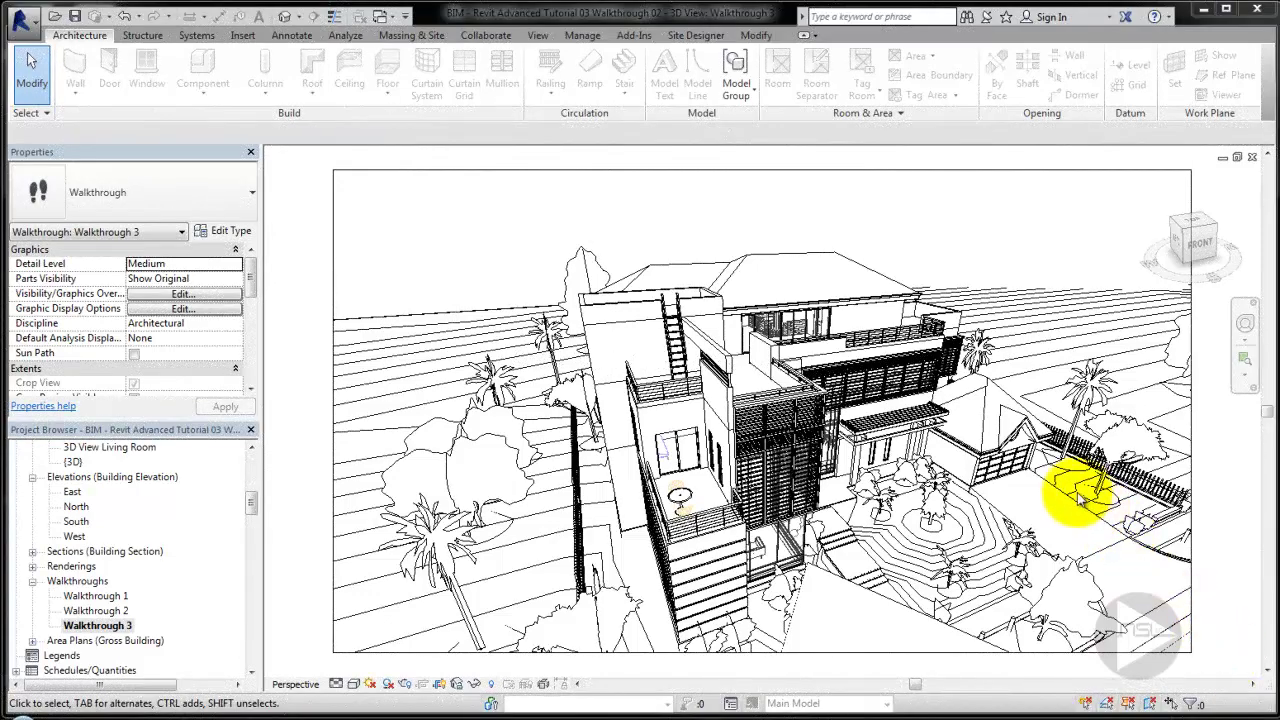
Step: Turn shadows on in the Walkthrough 3 view
{"action": "left_click", "coordinate": [405, 684]}
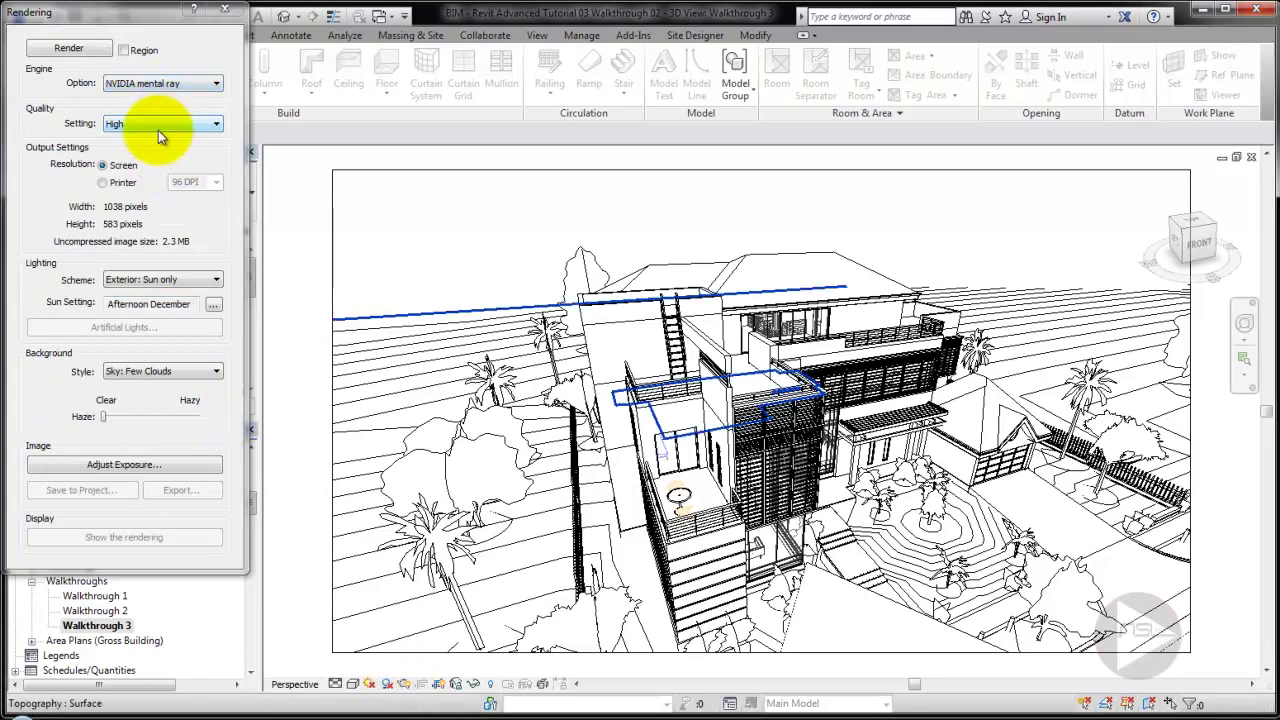
{"action": "left_click", "coordinate": [225, 10]}
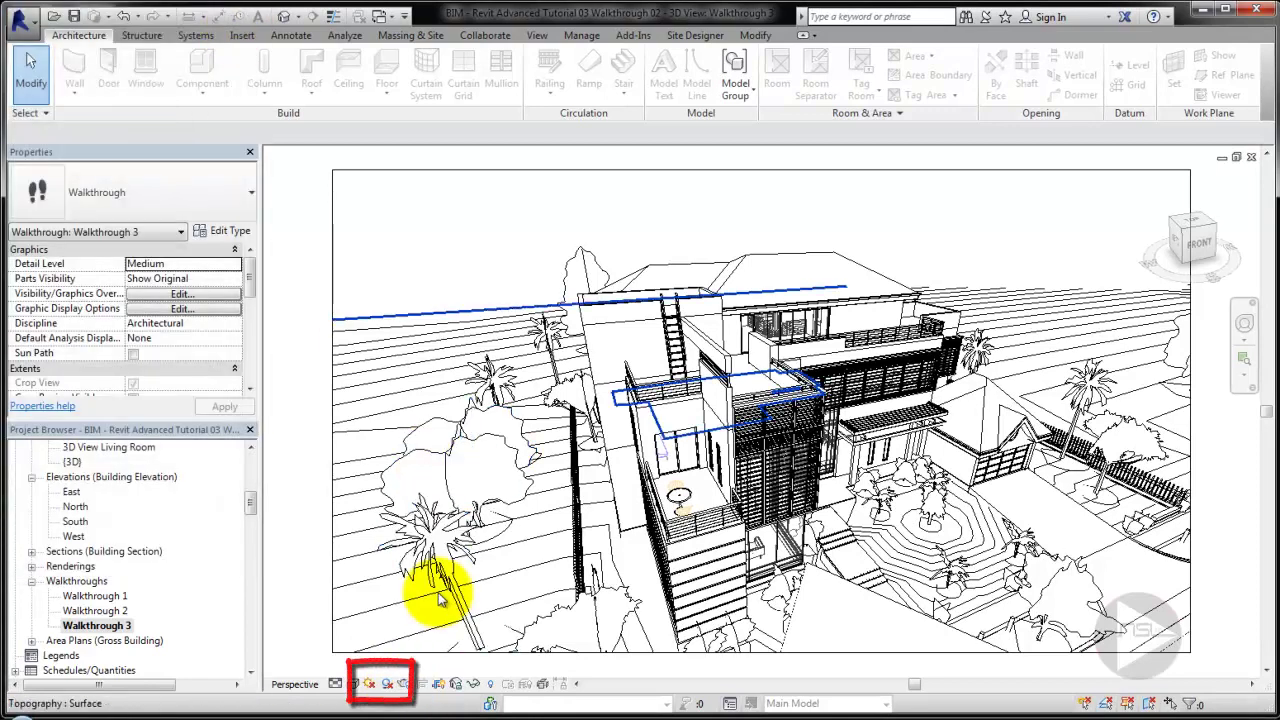
{"action": "key", "text": "Escape"}
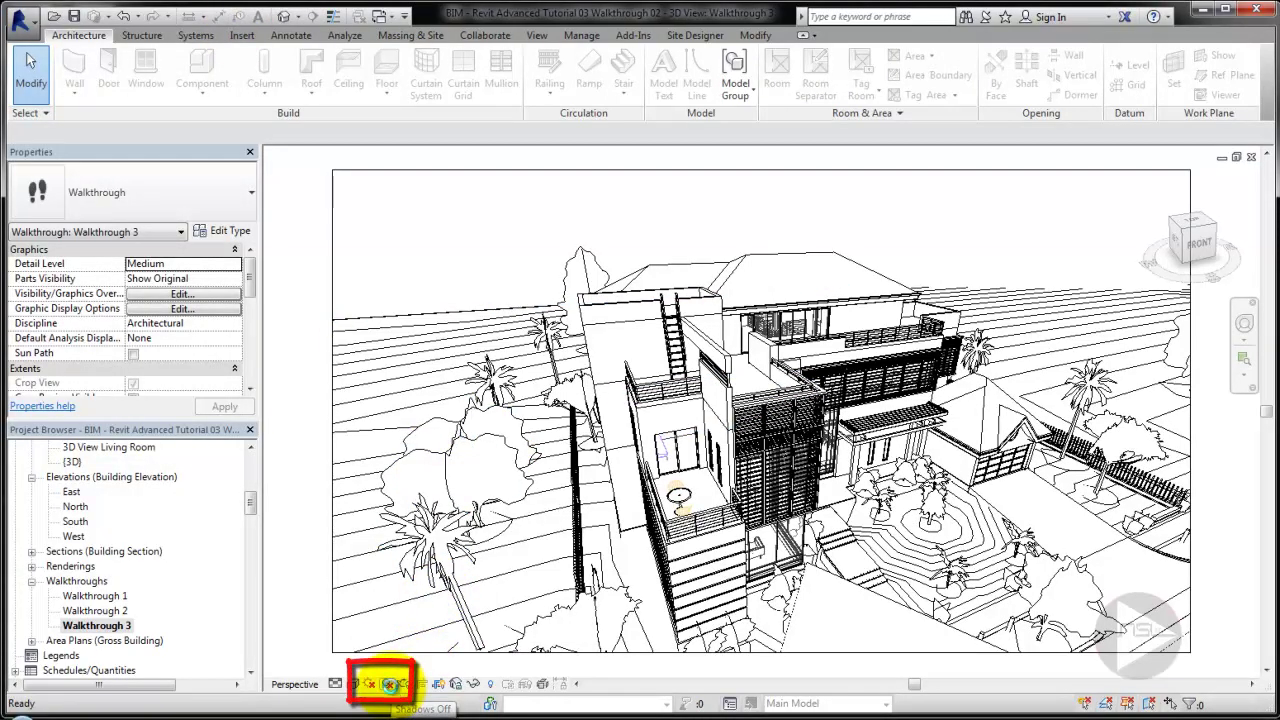
{"action": "left_click", "coordinate": [390, 685]}
Step: Set a Single Day sun study on 4/11/2017, sunrise to sunset, one-hour intervals, no ground plane
{"action": "left_click", "coordinate": [370, 685]}
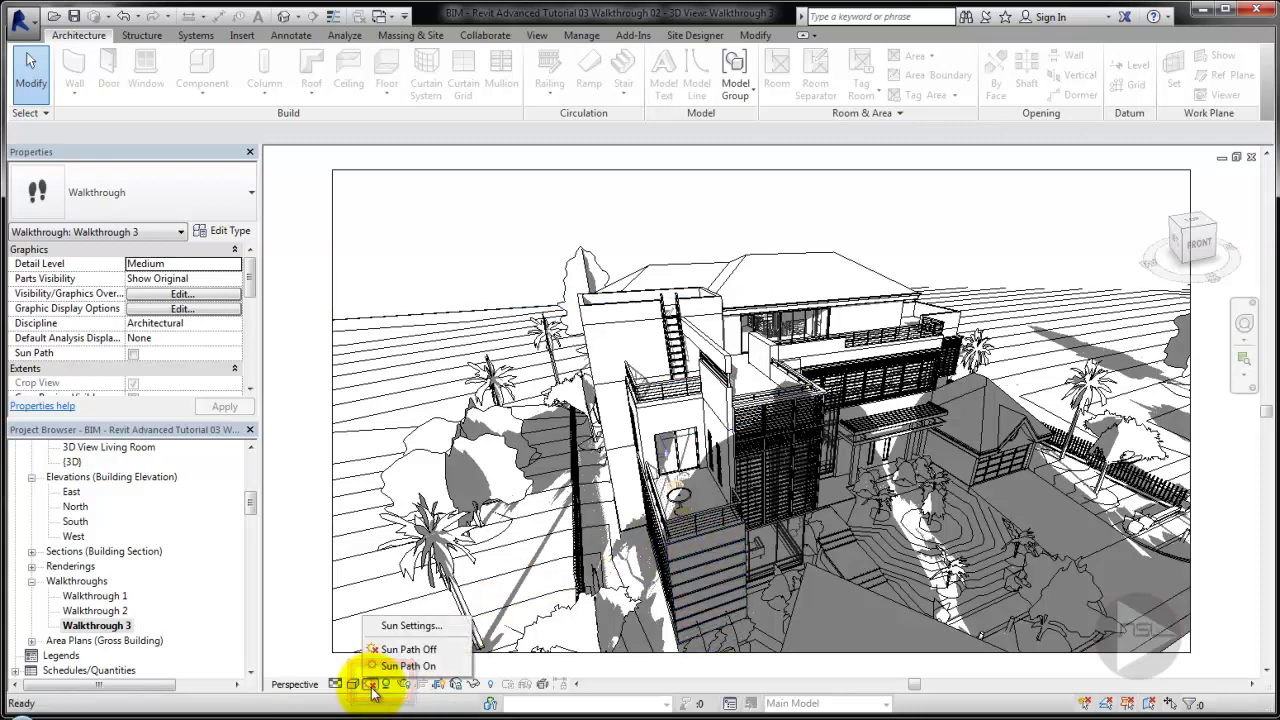
{"action": "left_click", "coordinate": [405, 627]}
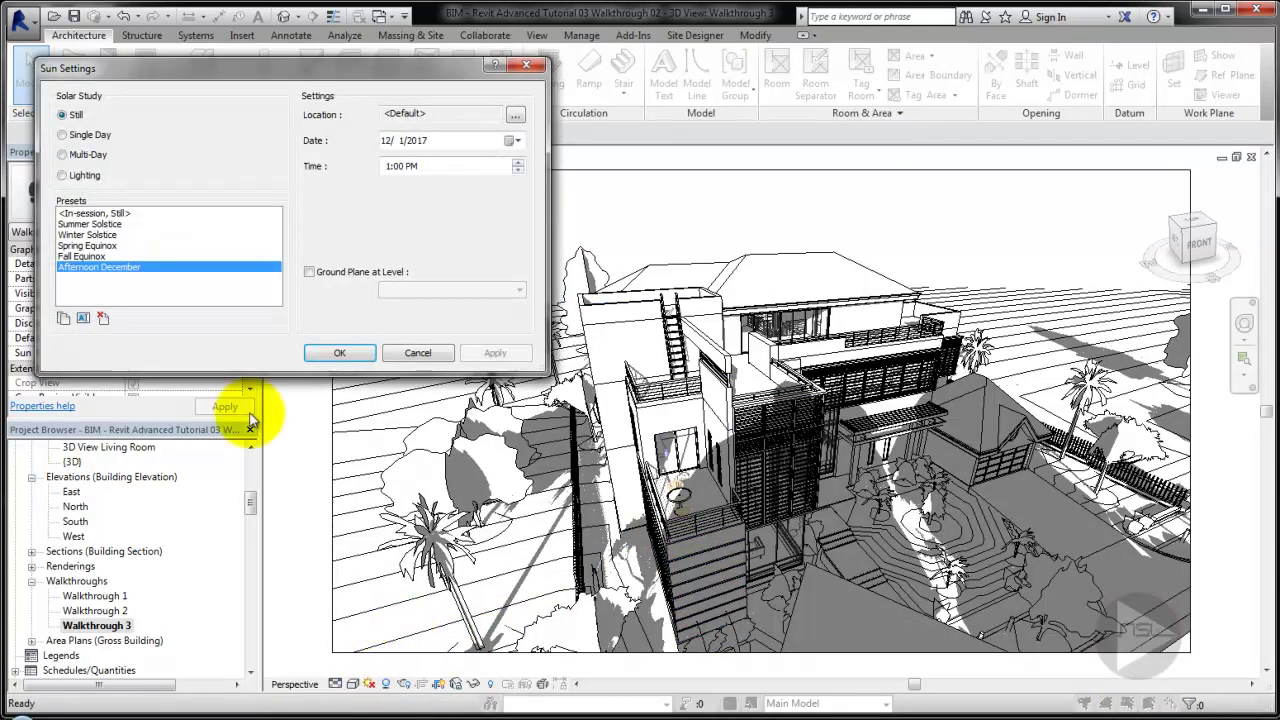
{"action": "left_click", "coordinate": [63, 136]}
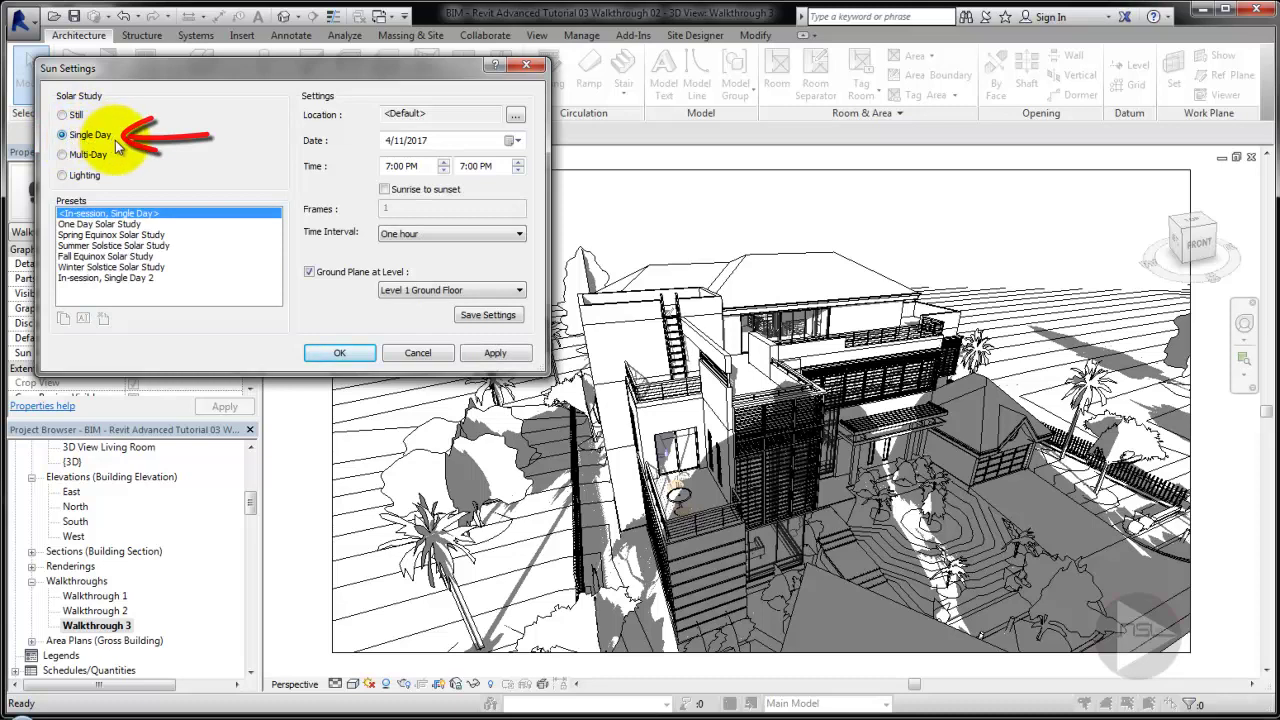
{"action": "left_click", "coordinate": [383, 190]}
{"action": "left_click", "coordinate": [511, 141]}
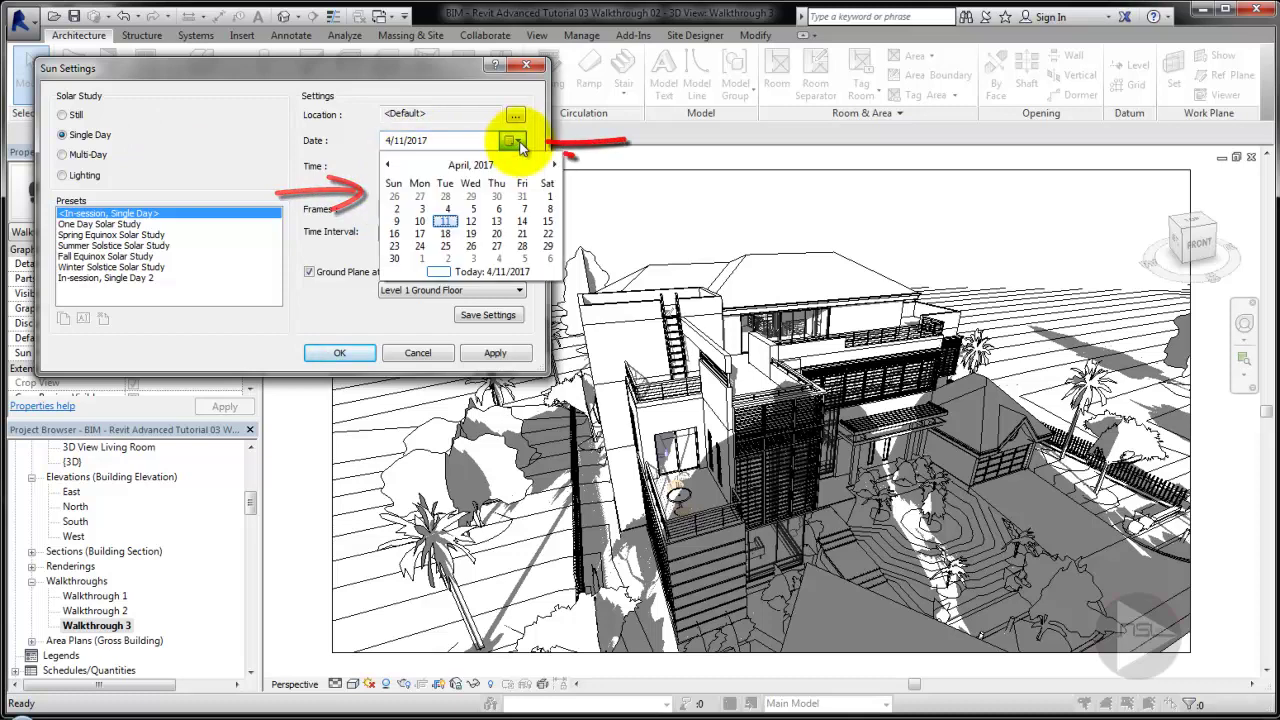
{"action": "left_click", "coordinate": [334, 192]}
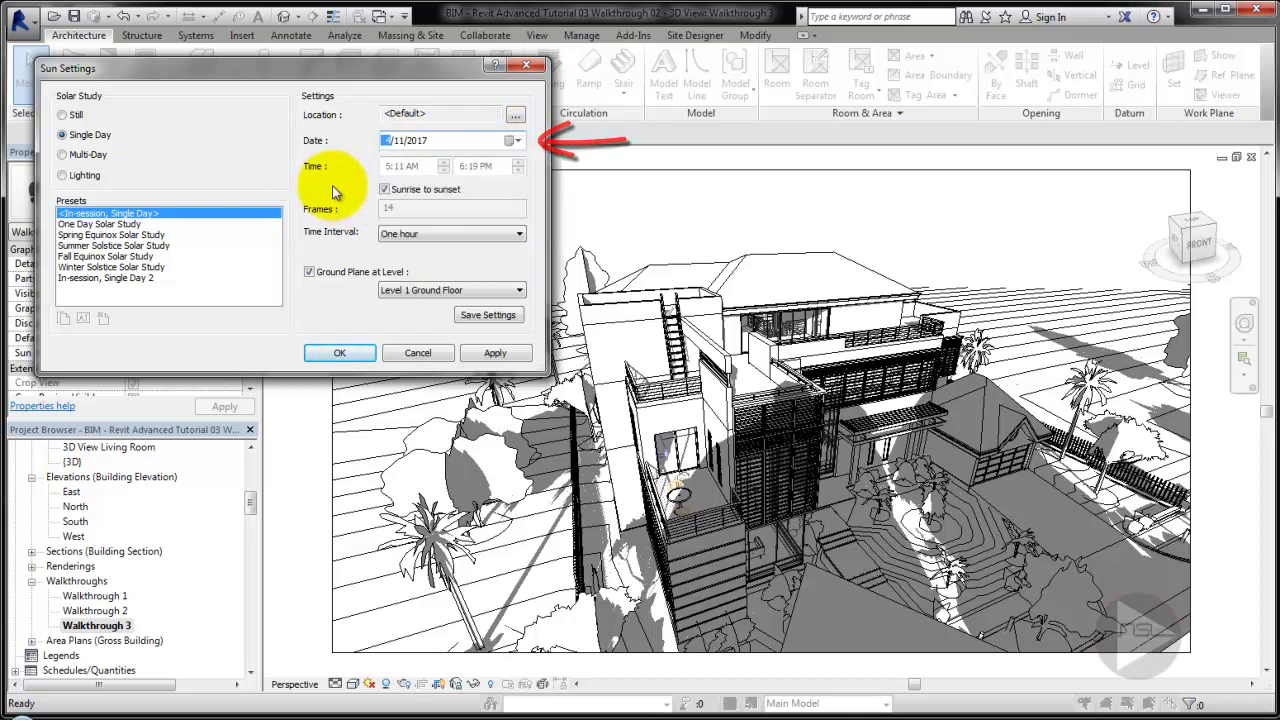
{"action": "left_click", "coordinate": [423, 237]}
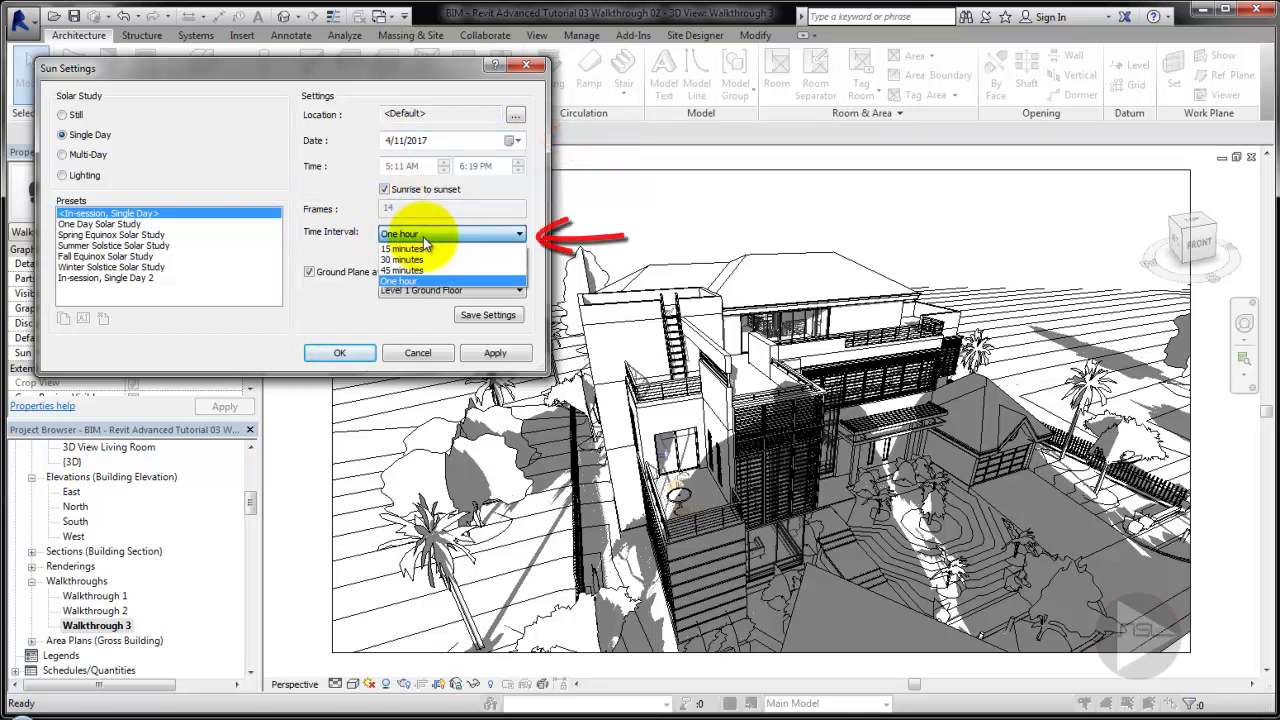
{"action": "left_click", "coordinate": [423, 237]}
{"action": "left_click", "coordinate": [309, 271]}
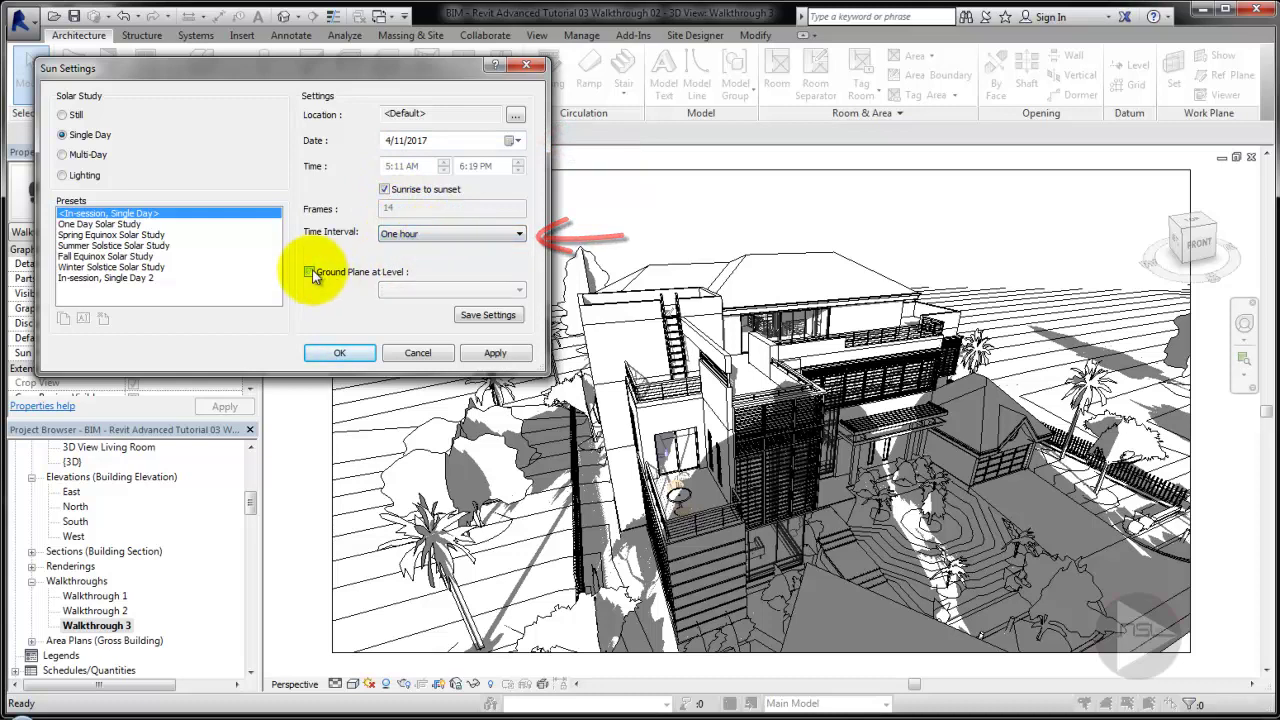
{"action": "left_click", "coordinate": [342, 353]}
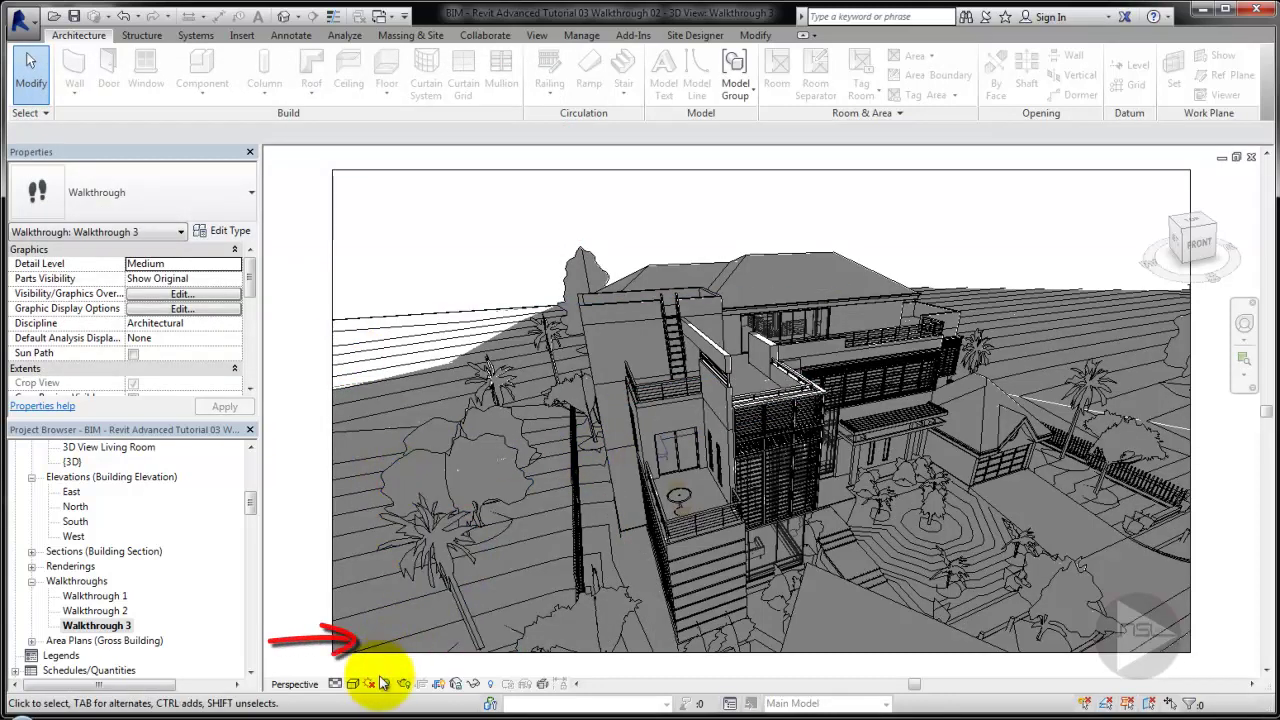
Step: Turn the sun path on and start the solar study preview
{"action": "left_click", "coordinate": [381, 683]}
{"action": "left_click", "coordinate": [399, 648]}
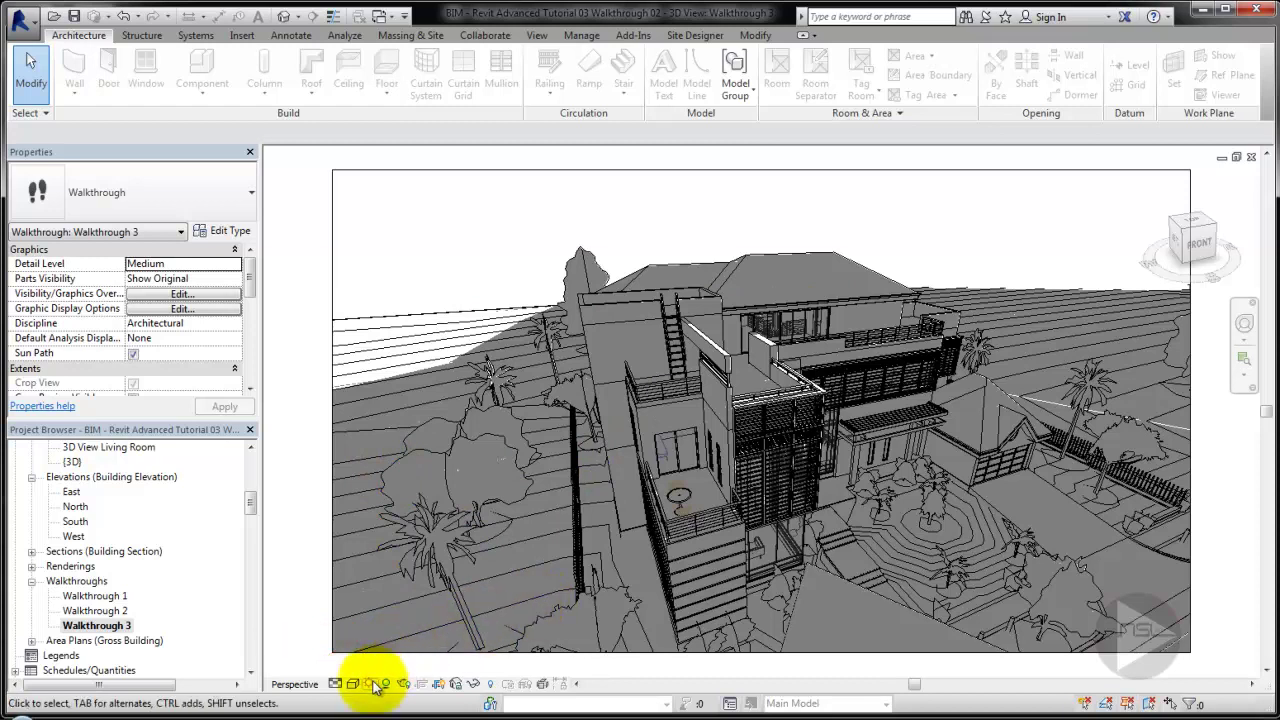
{"action": "left_click", "coordinate": [373, 686]}
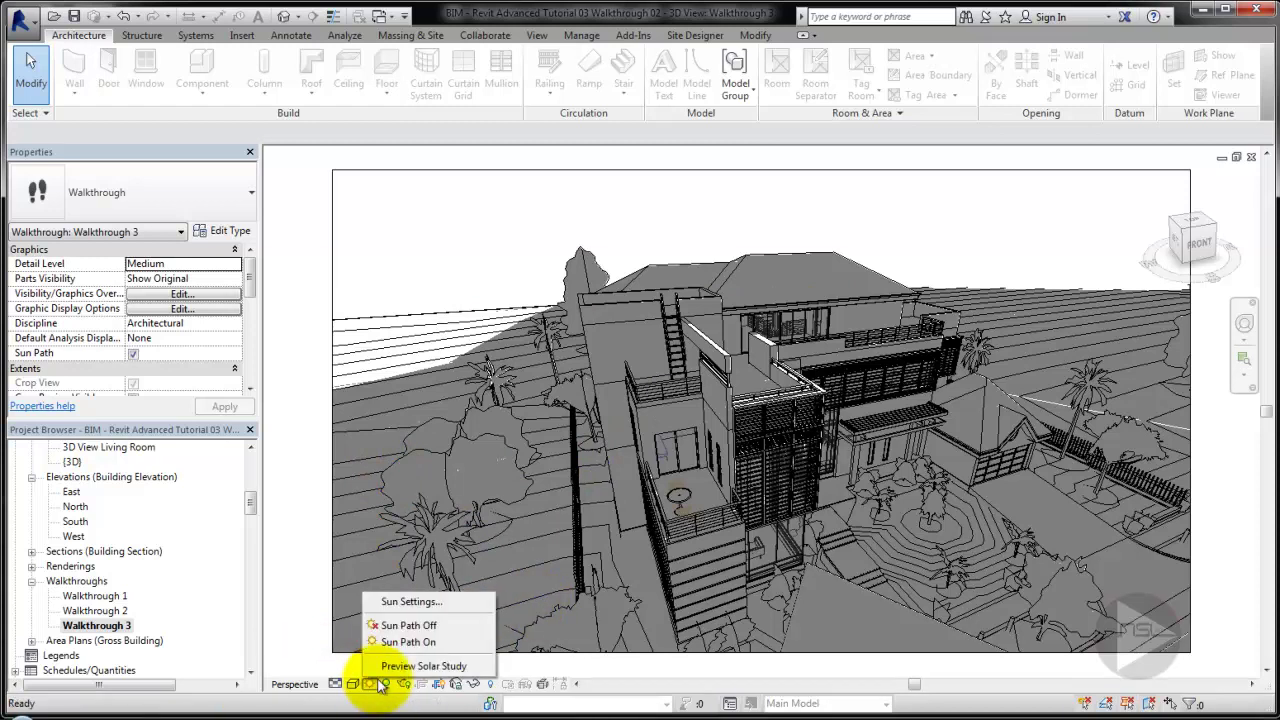
{"action": "left_click", "coordinate": [393, 670]}
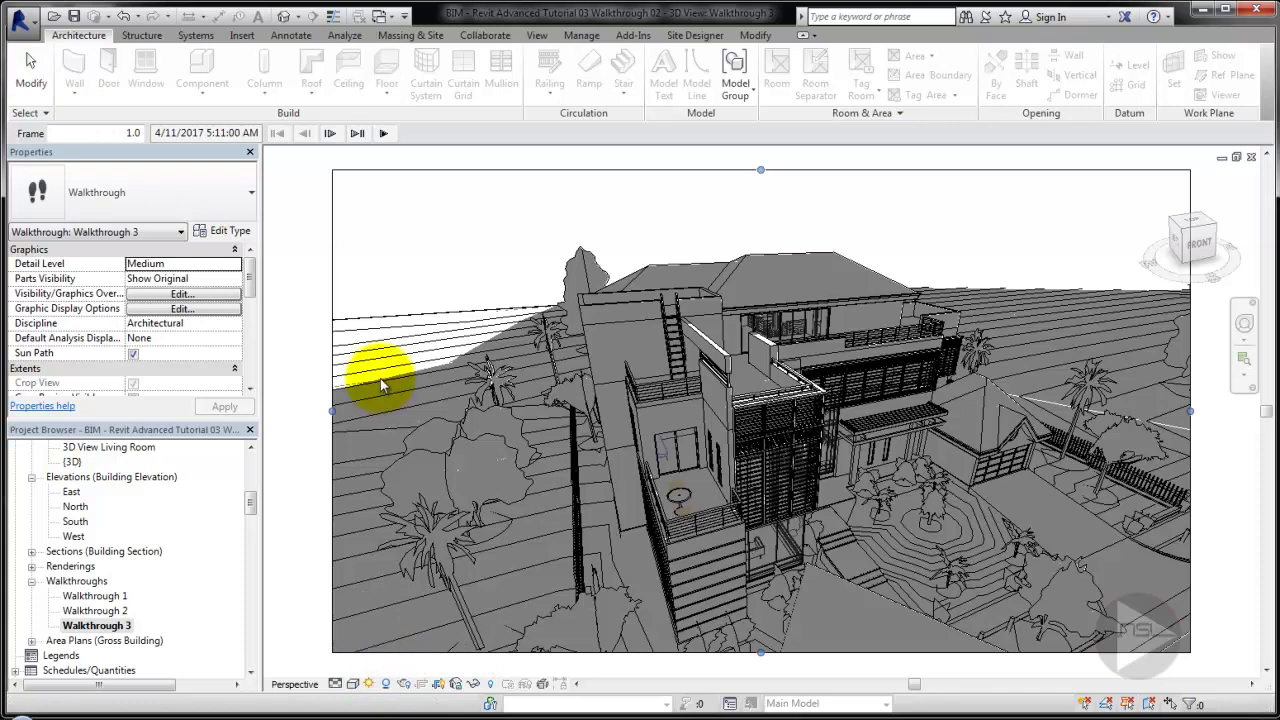
Step: Play the solar study preview, rewind to frame 1 and play it again from sunrise
{"action": "left_click", "coordinate": [383, 135]}
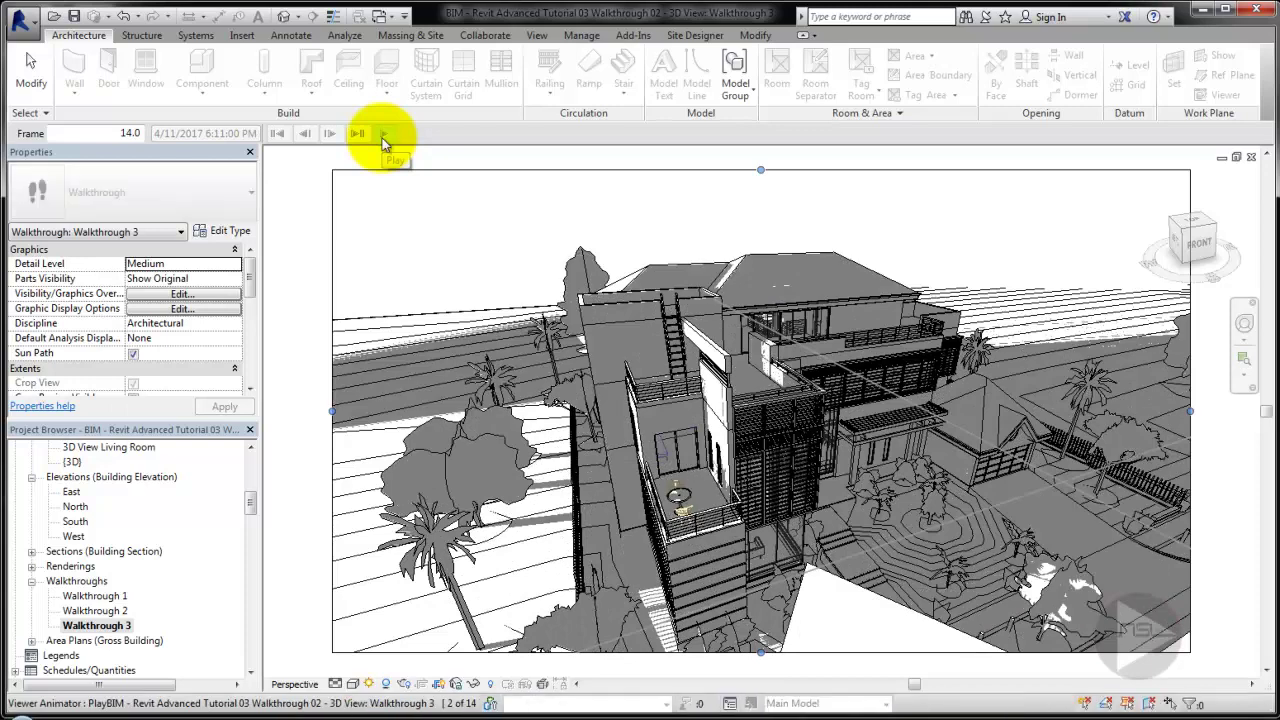
{"action": "left_click", "coordinate": [383, 140]}
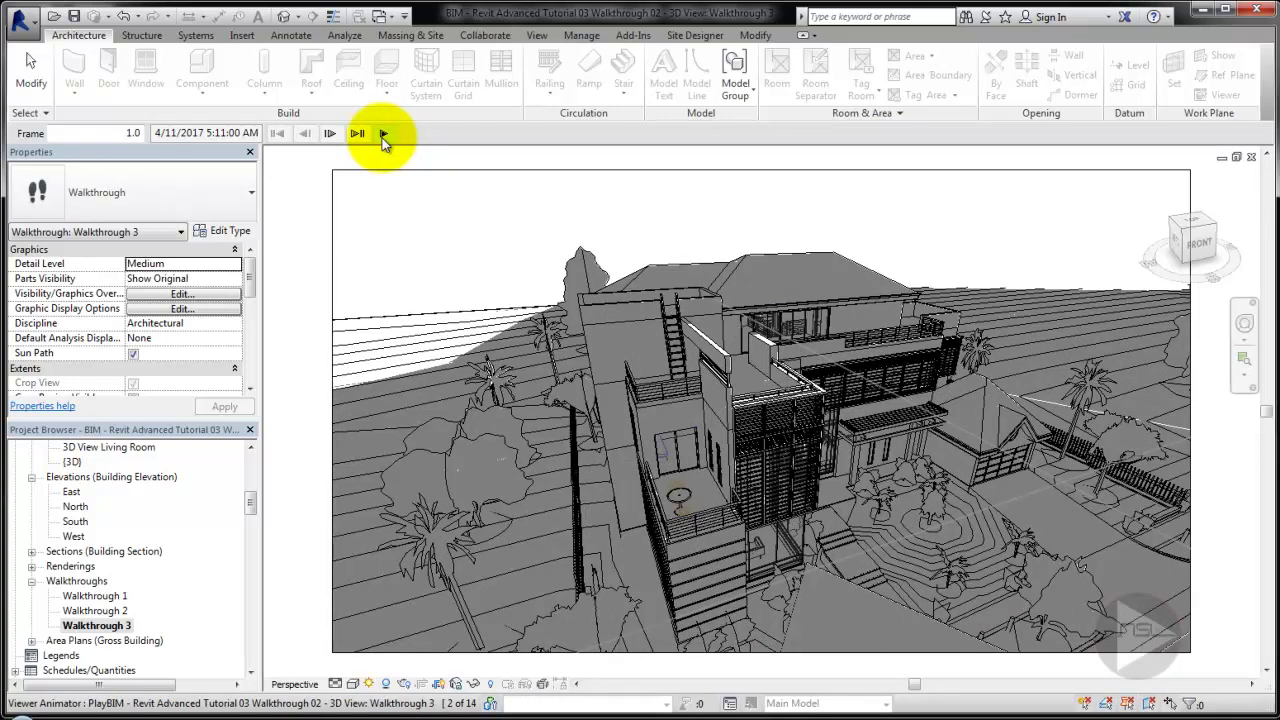
{"action": "left_click", "coordinate": [383, 136]}
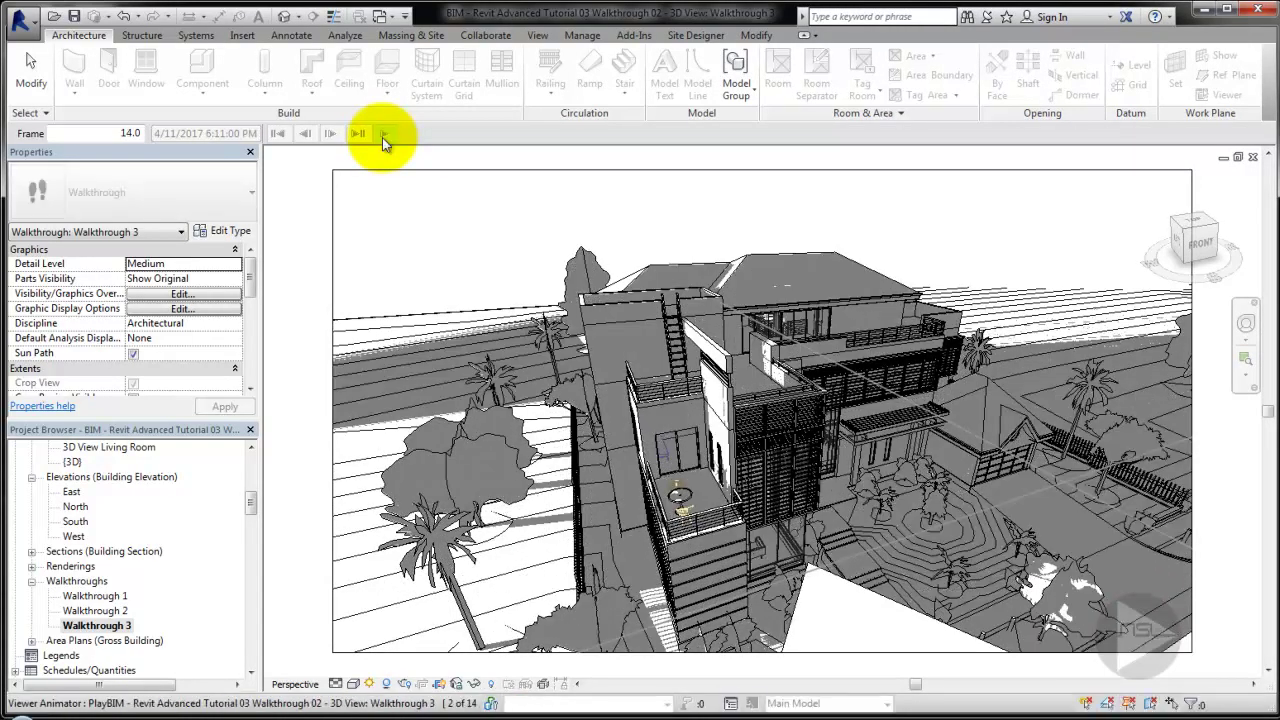
Step: Export the solar study as a video at 1 frame per second in Hidden Line style
{"action": "left_click", "coordinate": [33, 35]}
{"action": "mouse_move", "coordinate": [64, 248]}
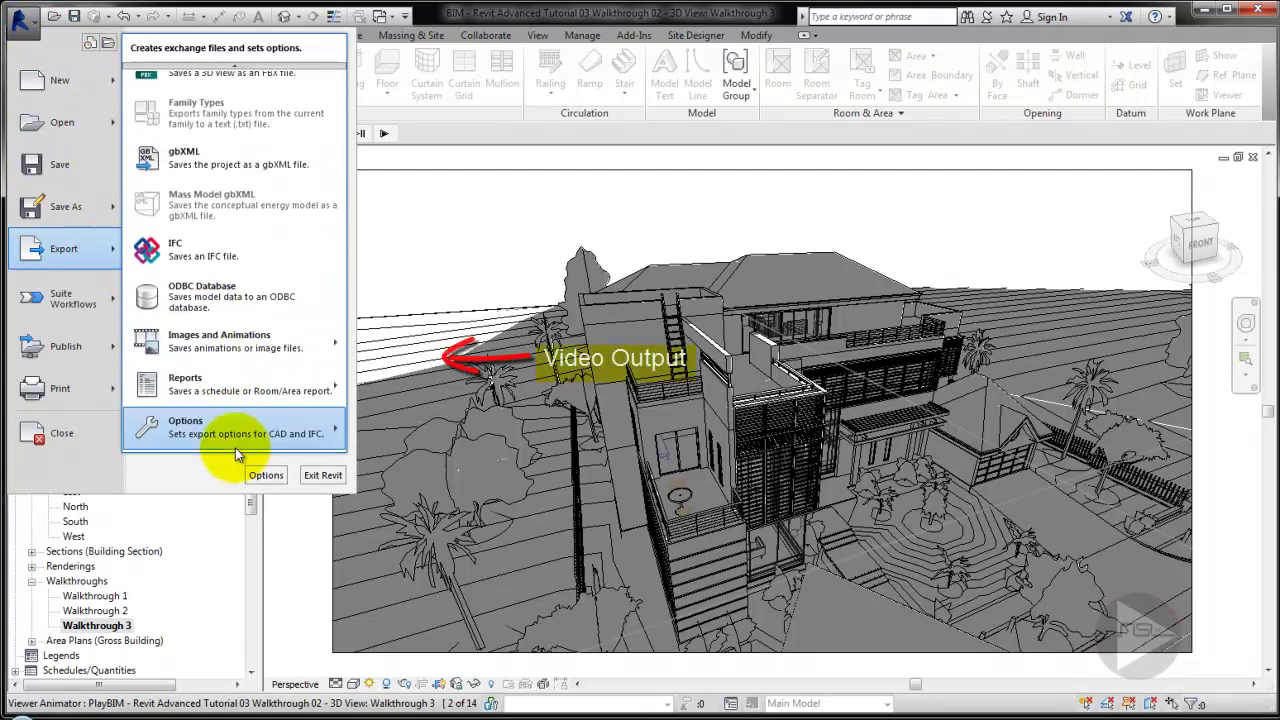
{"action": "mouse_move", "coordinate": [234, 340]}
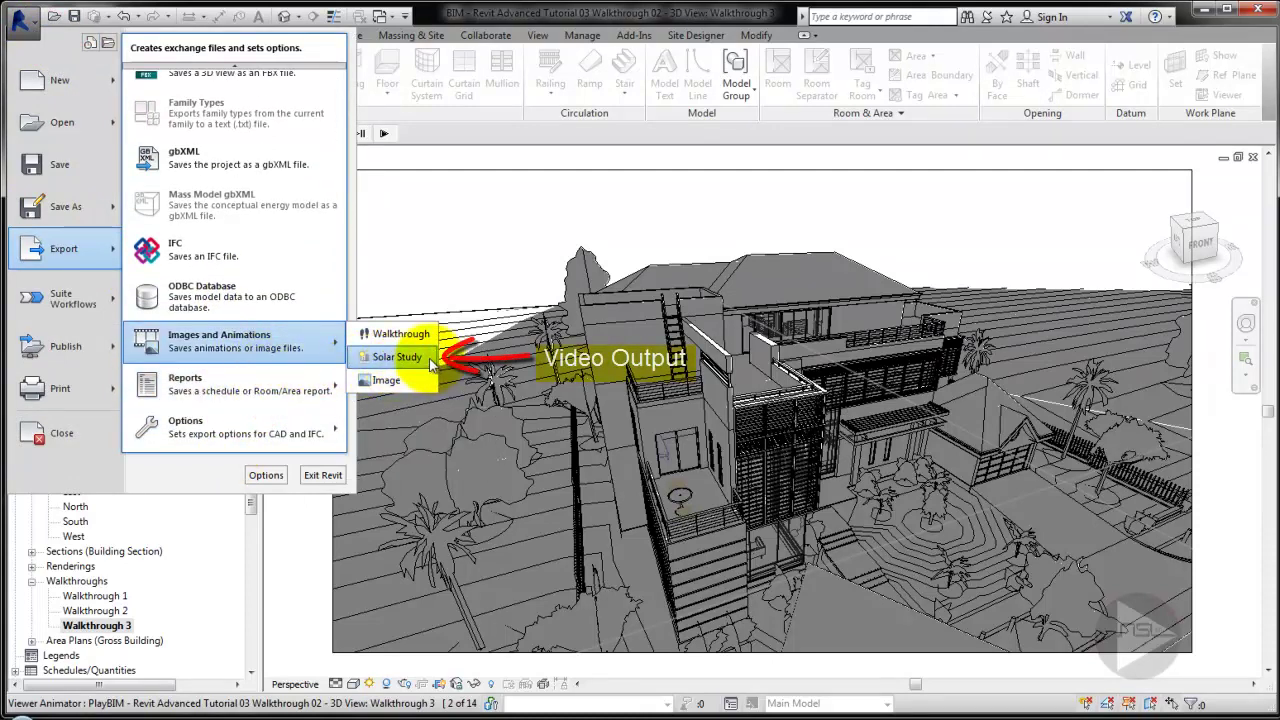
{"action": "left_click", "coordinate": [428, 358]}
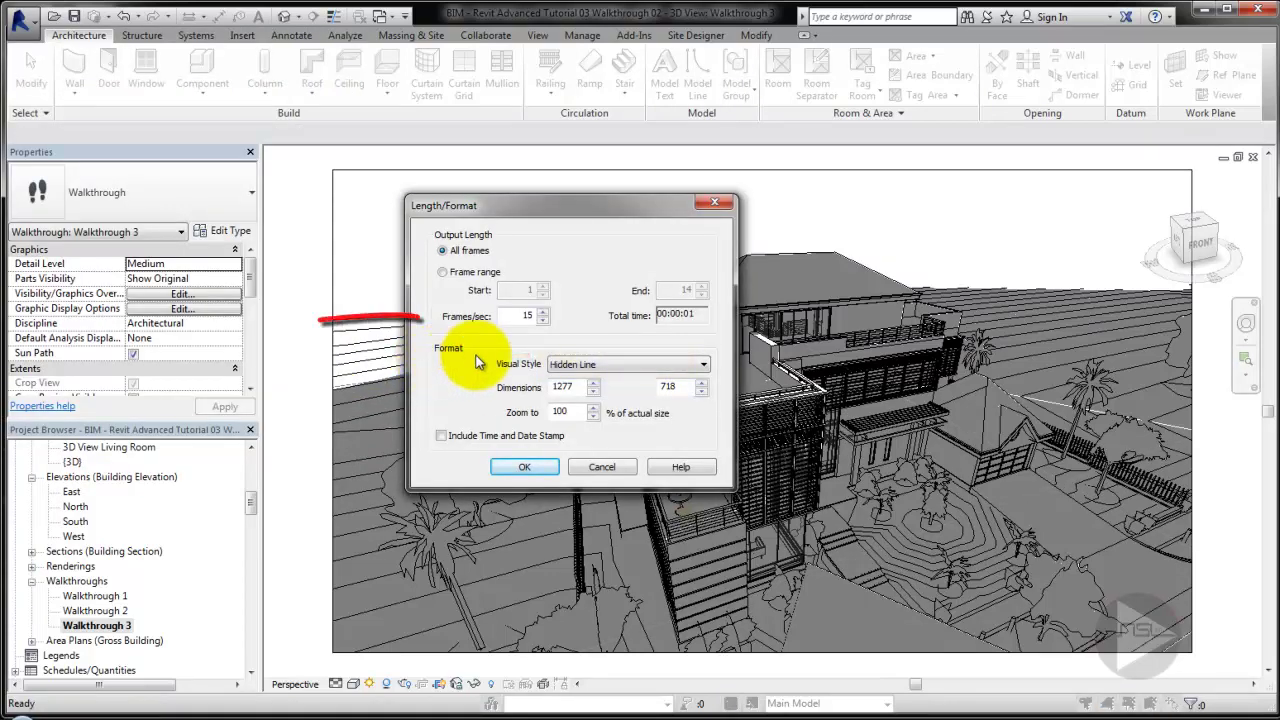
{"action": "left_click", "coordinate": [527, 316]}
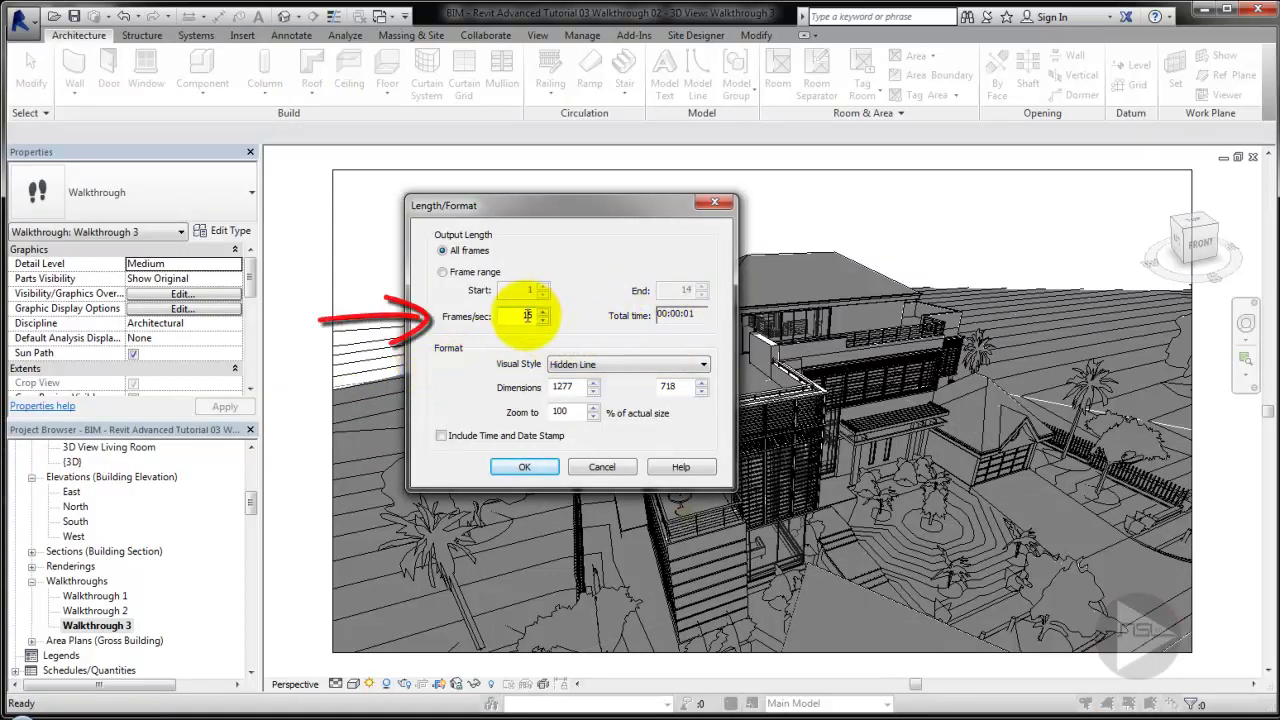
{"action": "double_click", "coordinate": [528, 316]}
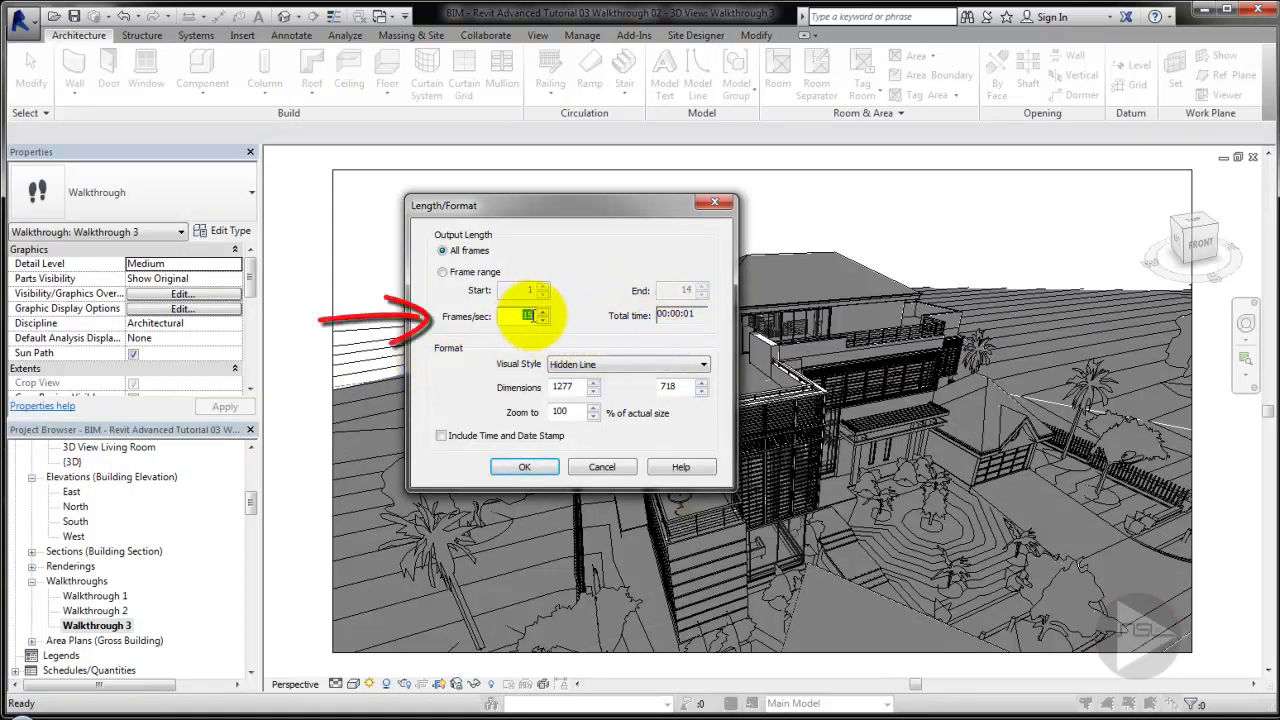
{"action": "type", "text": "1"}
{"action": "left_click", "coordinate": [600, 364]}
{"action": "left_click", "coordinate": [601, 366]}
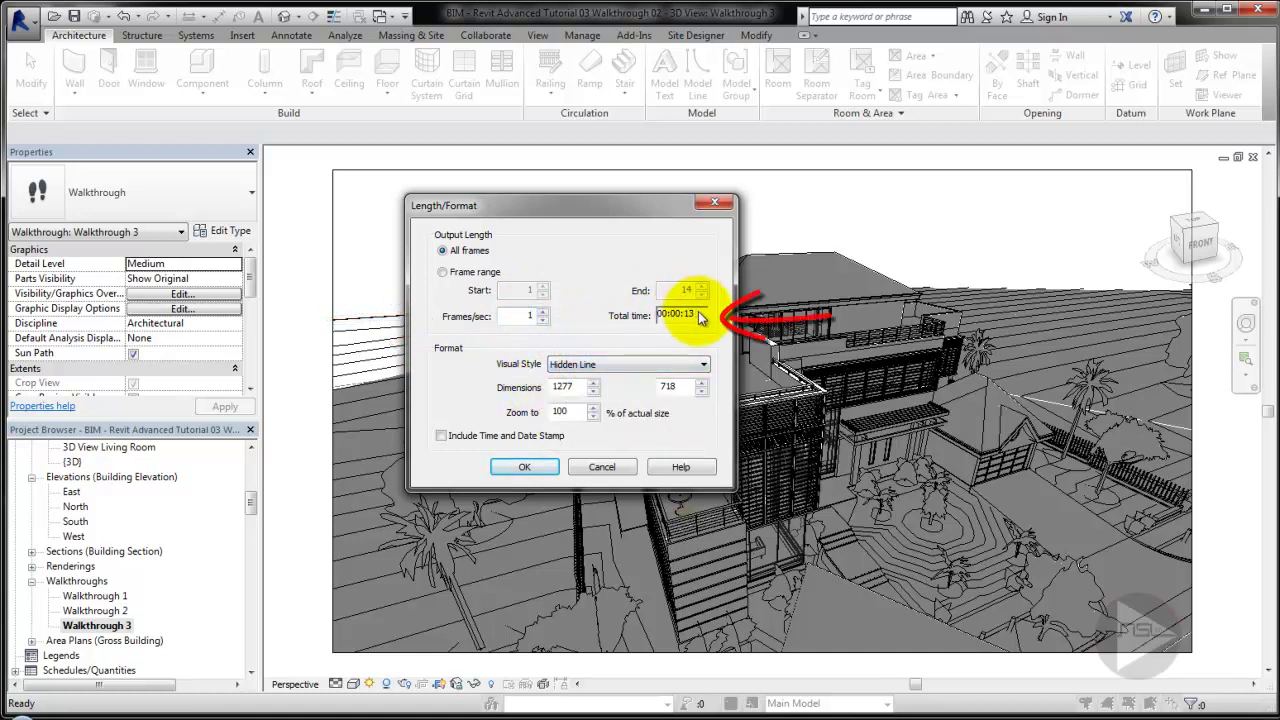
{"action": "double_click", "coordinate": [578, 412]}
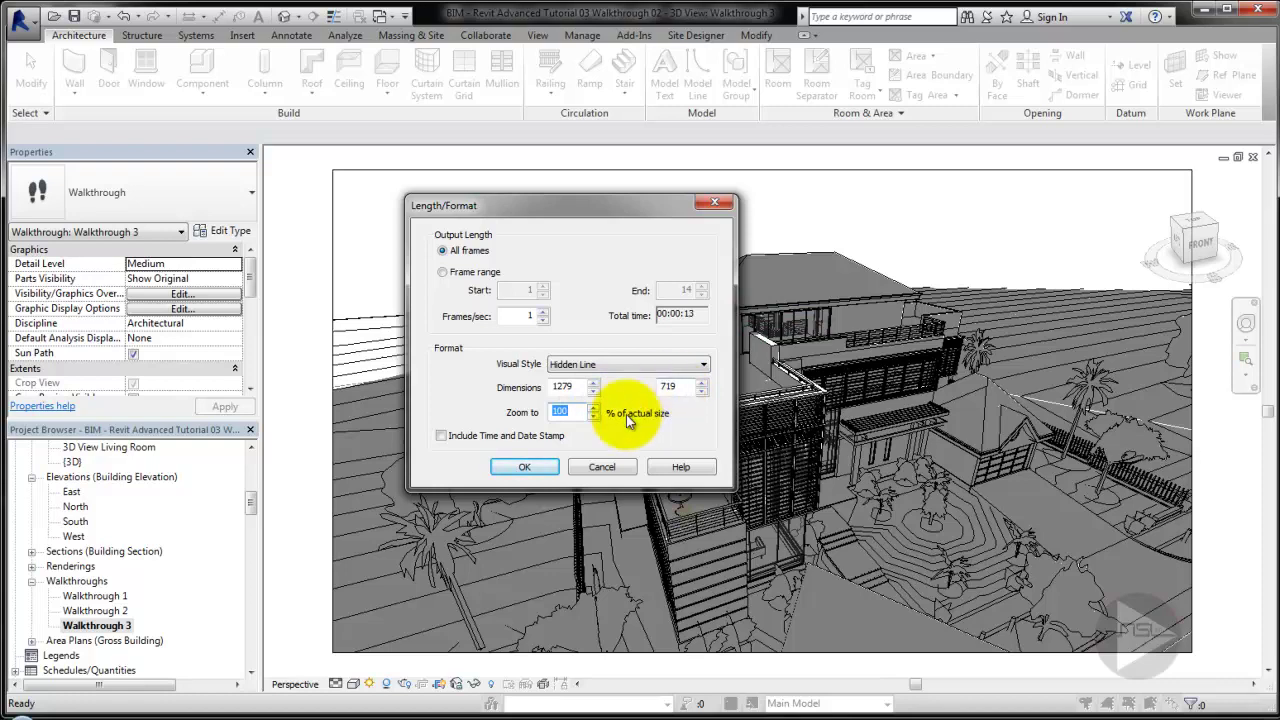
{"action": "left_click", "coordinate": [540, 466]}
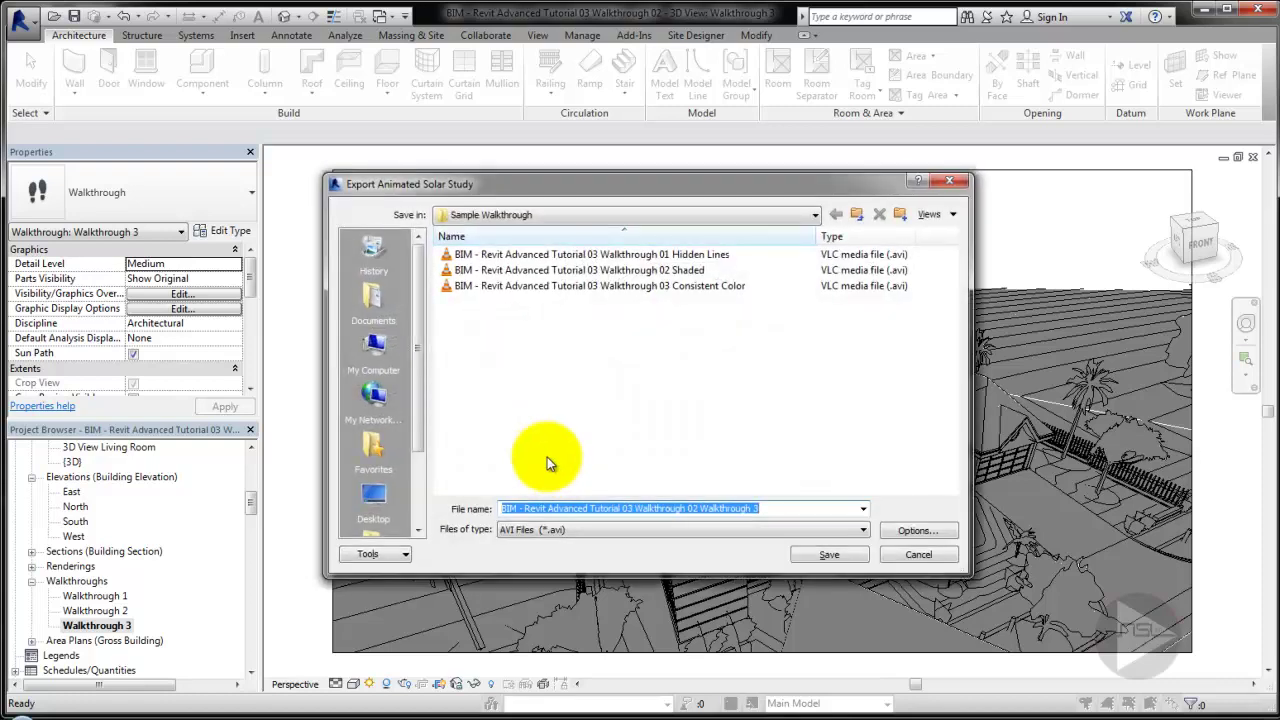
Step: Save the video as 'BIM - Revit Advanced Tutorial 04 Solar Study' AVI with uncompressed full frames
{"action": "left_click", "coordinate": [688, 508]}
{"action": "left_click_drag", "start_coordinate": [627, 508], "coordinate": [785, 511]}
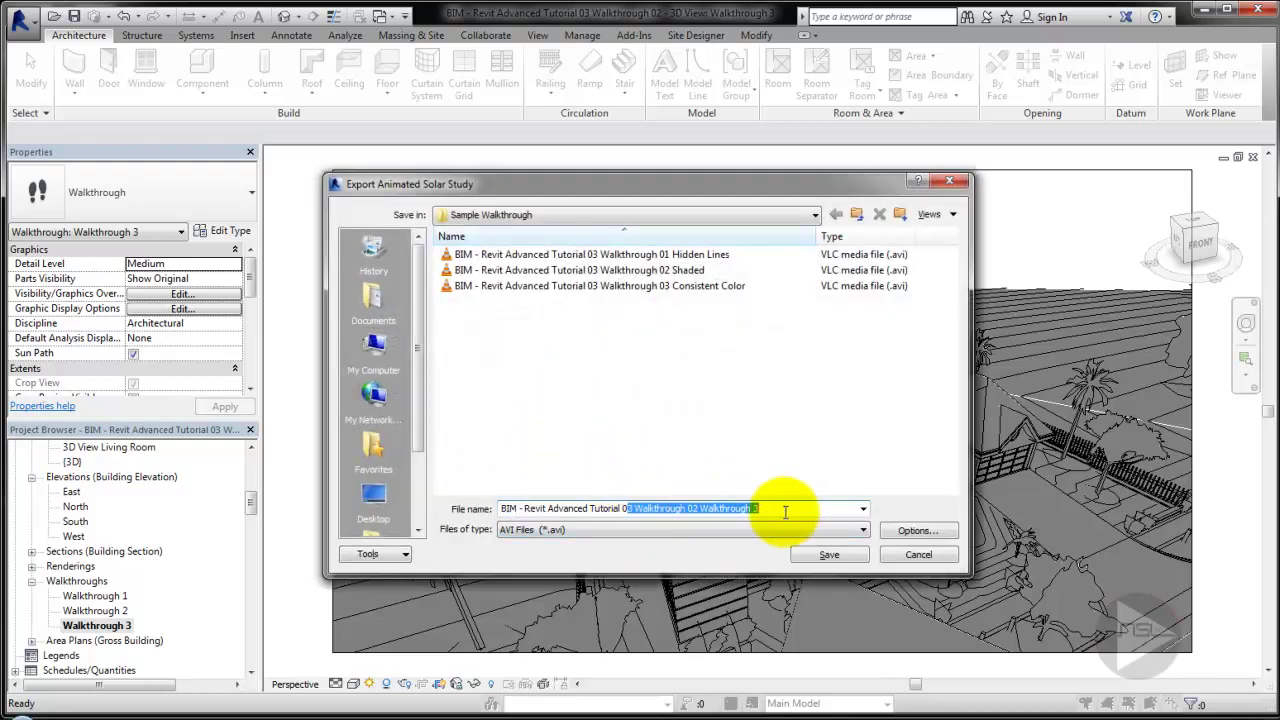
{"action": "type", "text": "4"}
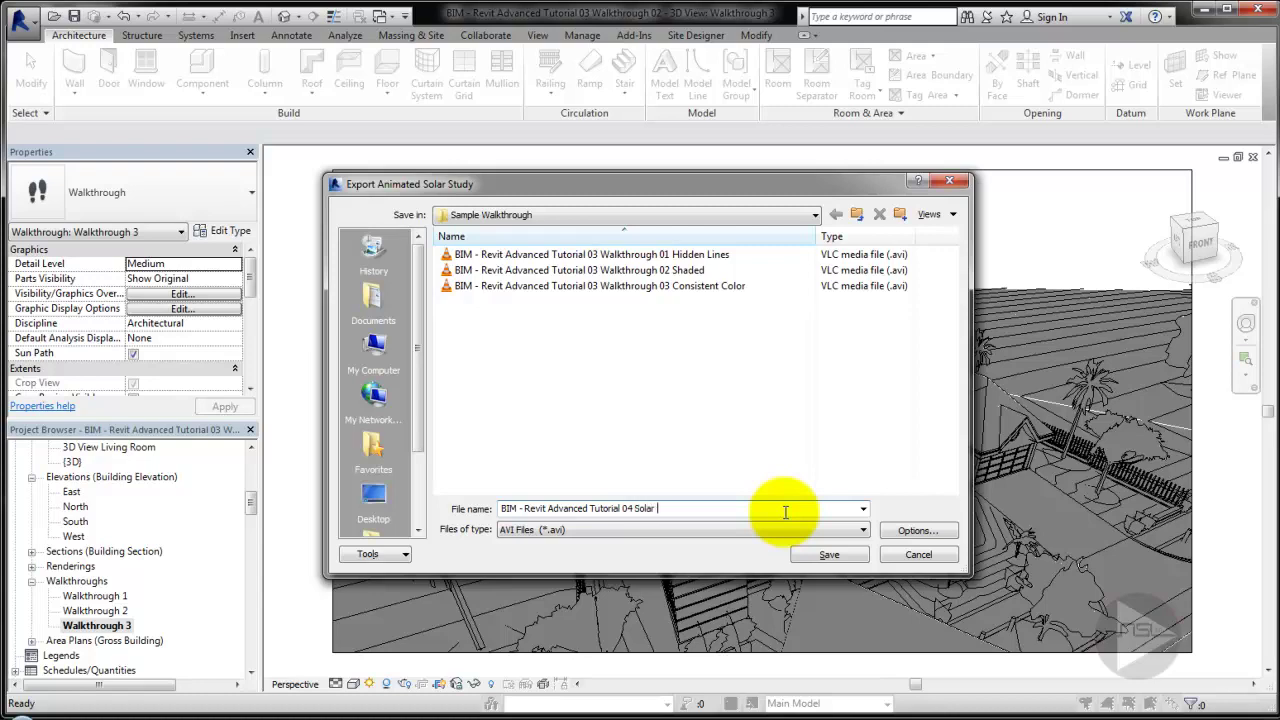
{"action": "left_click", "coordinate": [829, 554]}
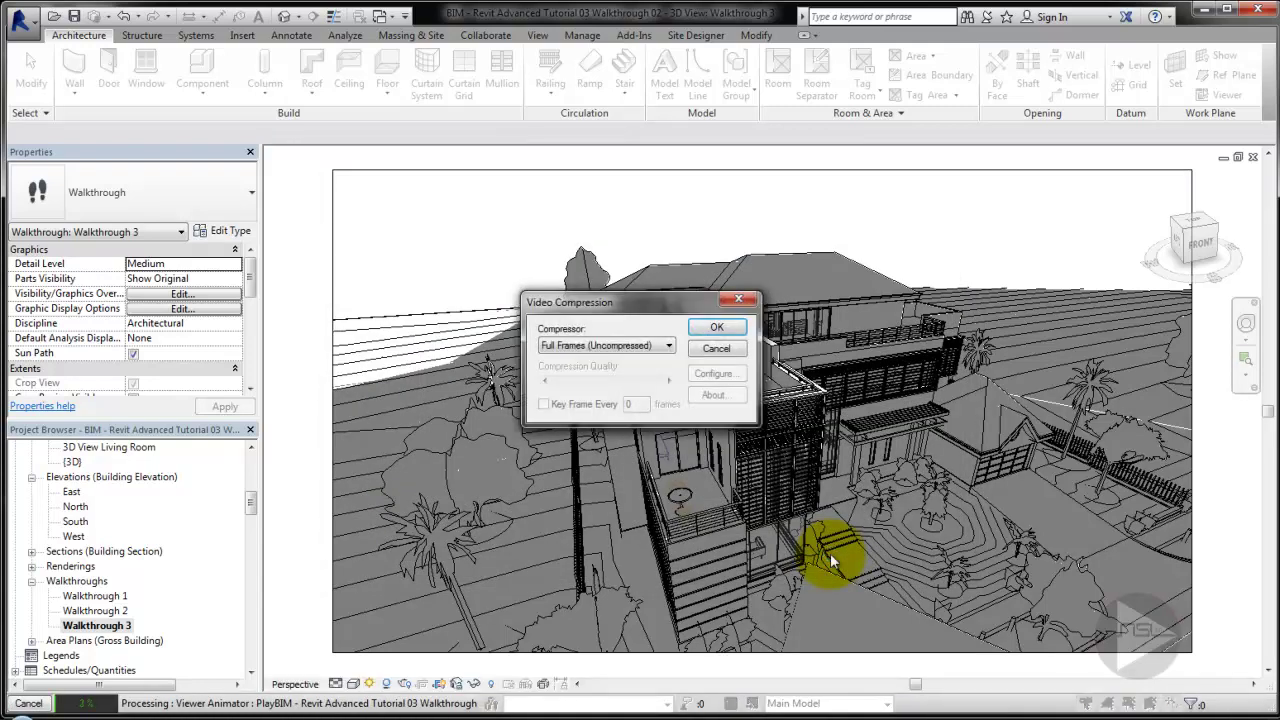
{"action": "left_click", "coordinate": [715, 329]}
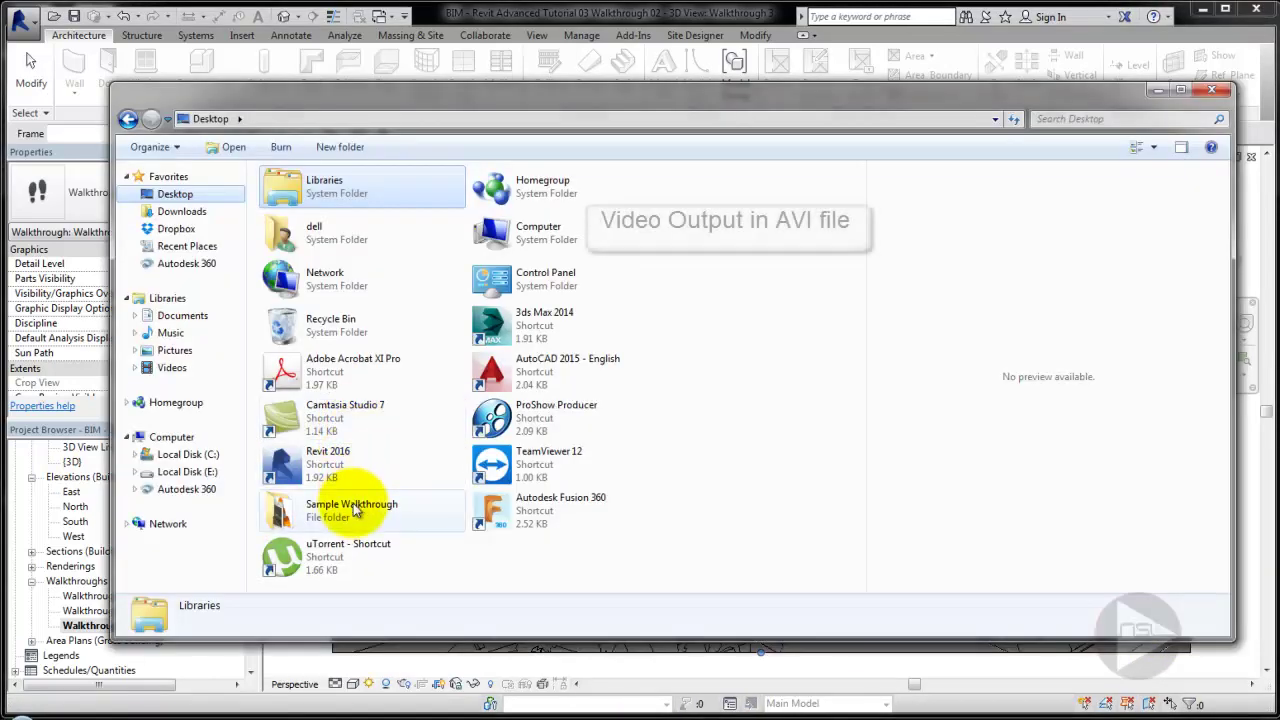
Step: Open the Solar Study AVI from the Sample Walkthrough folder with VLC media player
{"action": "double_click", "coordinate": [365, 505]}
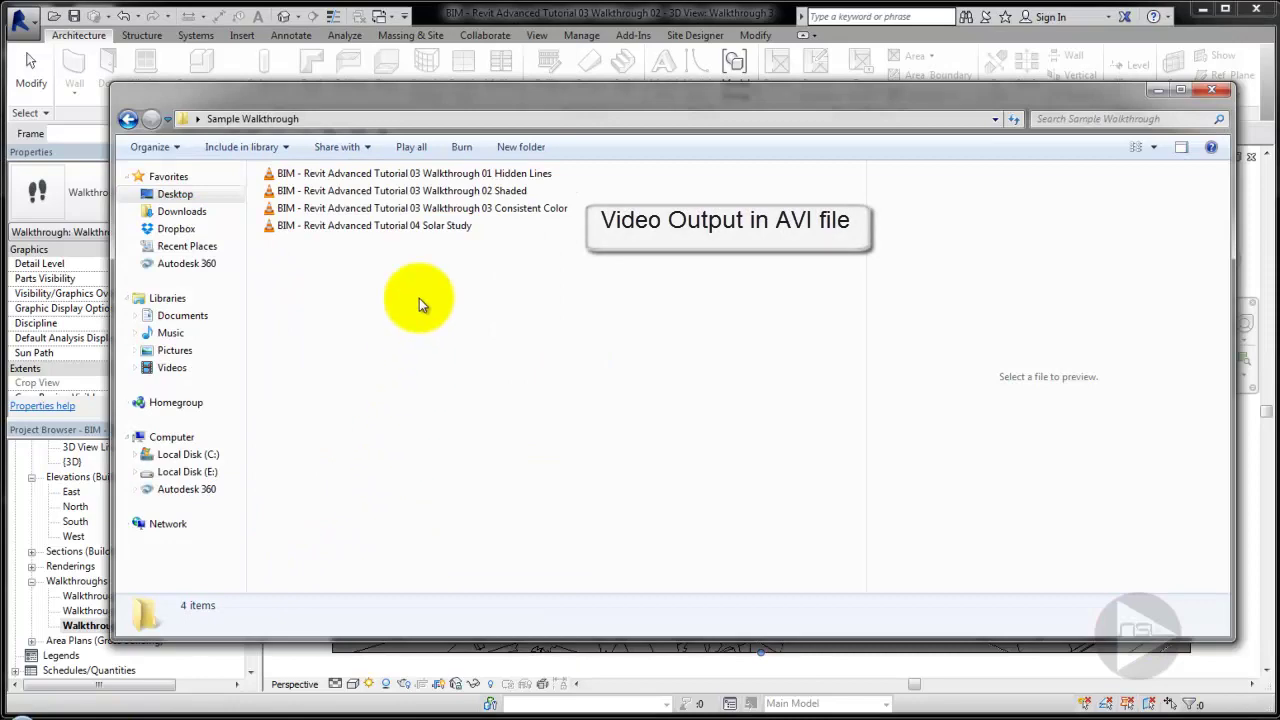
{"action": "left_click", "coordinate": [455, 229]}
{"action": "right_click", "coordinate": [455, 229]}
{"action": "left_click", "coordinate": [503, 240]}
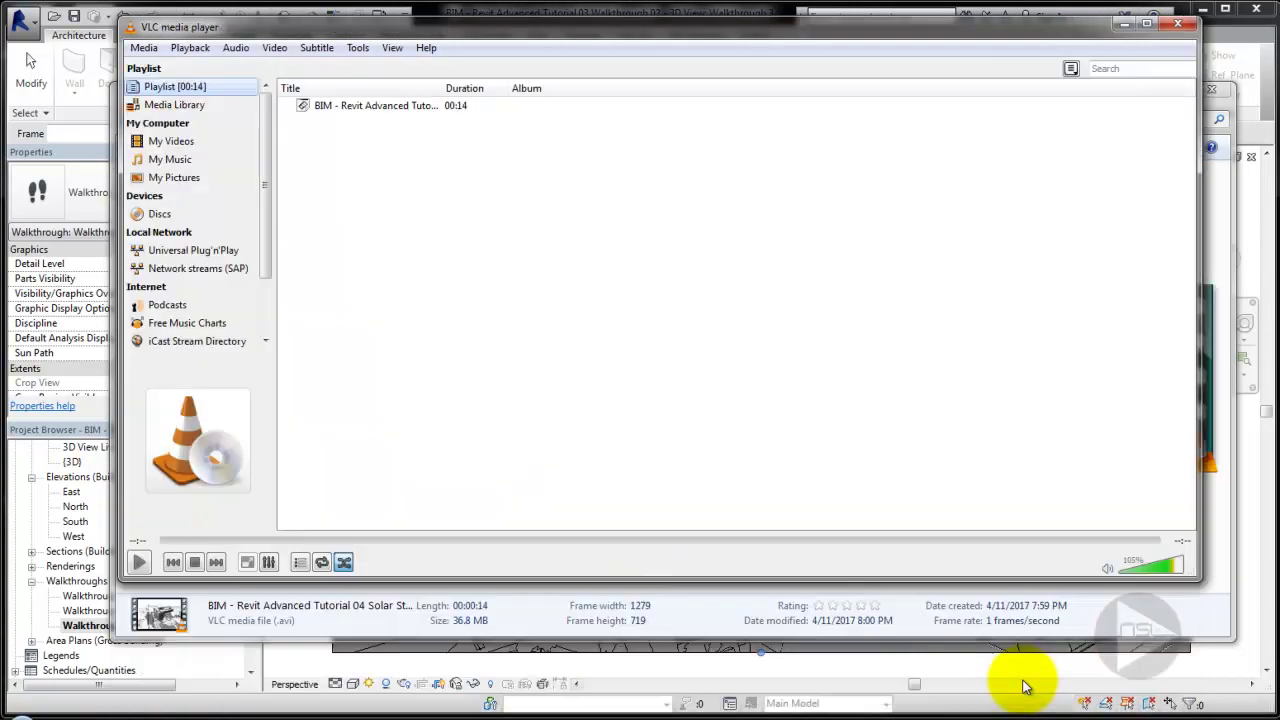
Step: Restart playback of the Solar Study AVI in VLC from the beginning
{"action": "left_click", "coordinate": [143, 569]}
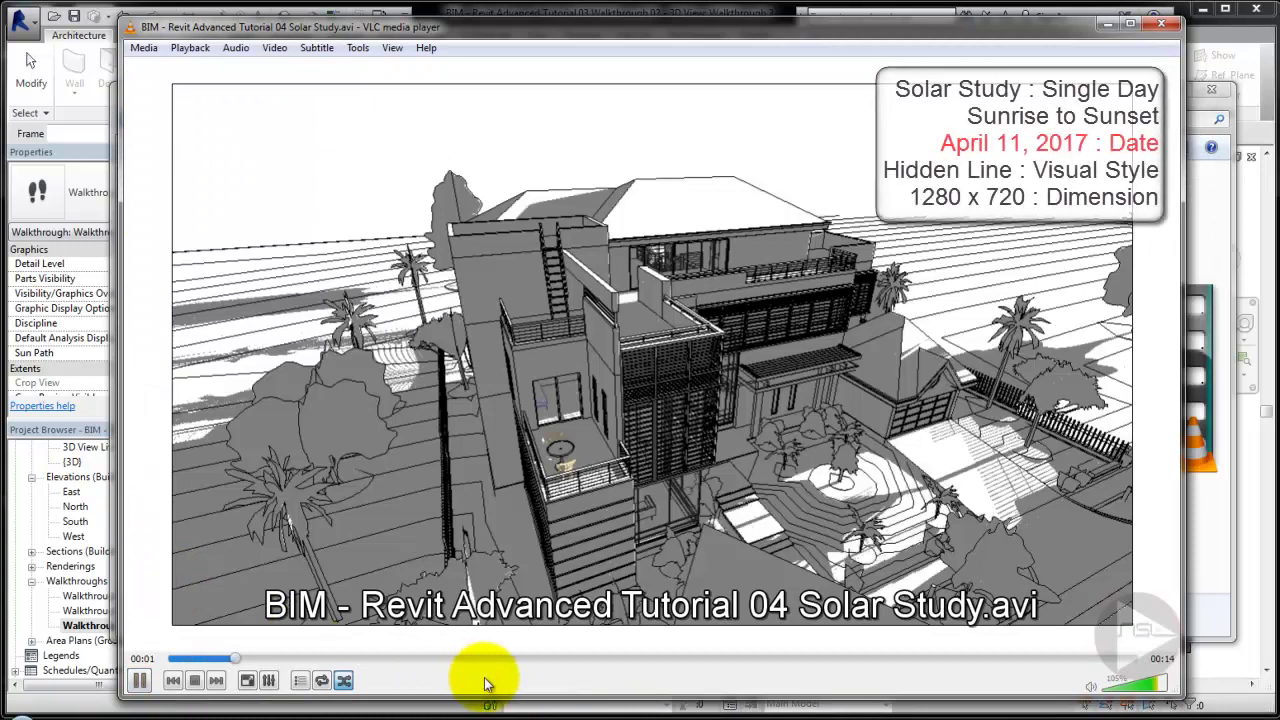